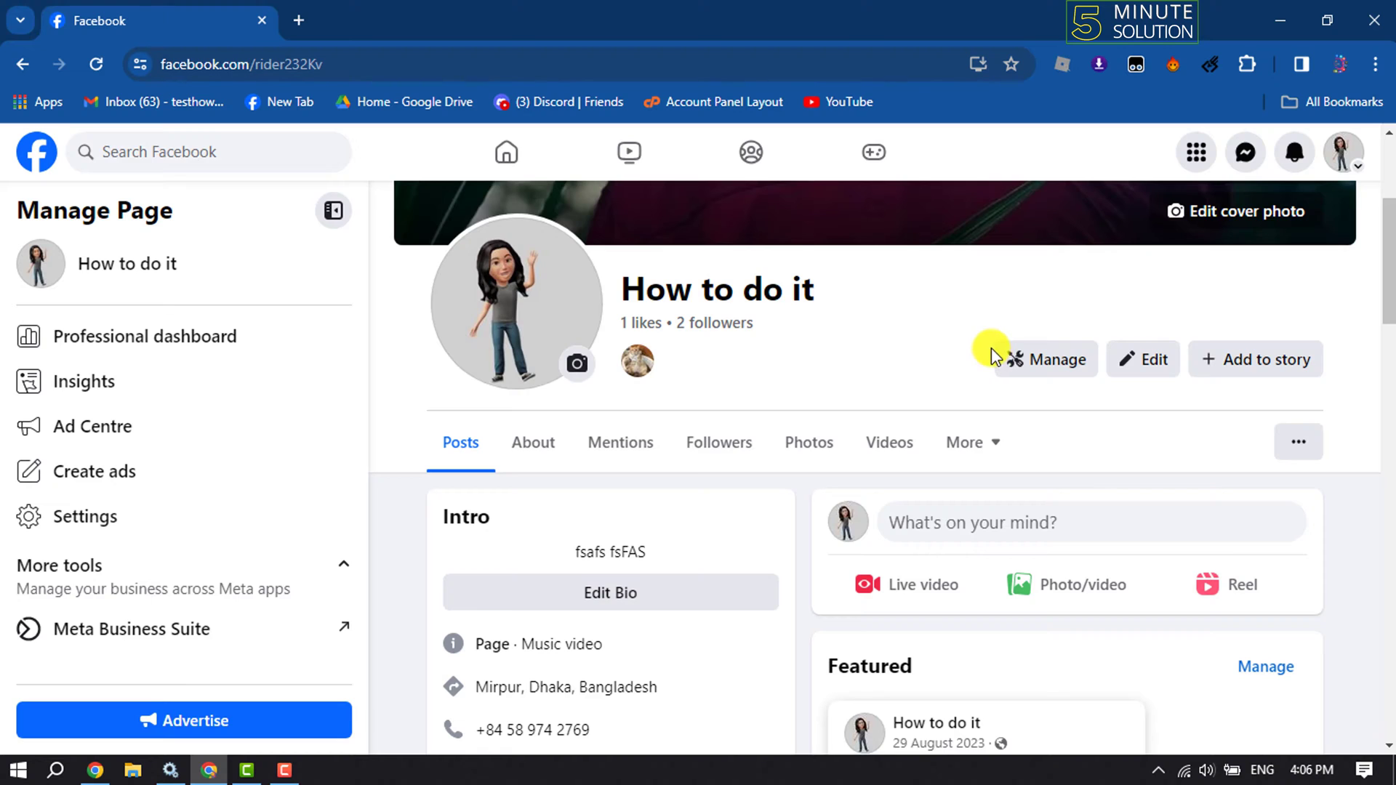
- Go from the Professional dashboard to the 'How to do it' Page access settings
{"action": "left_click", "coordinate": [207, 346]}
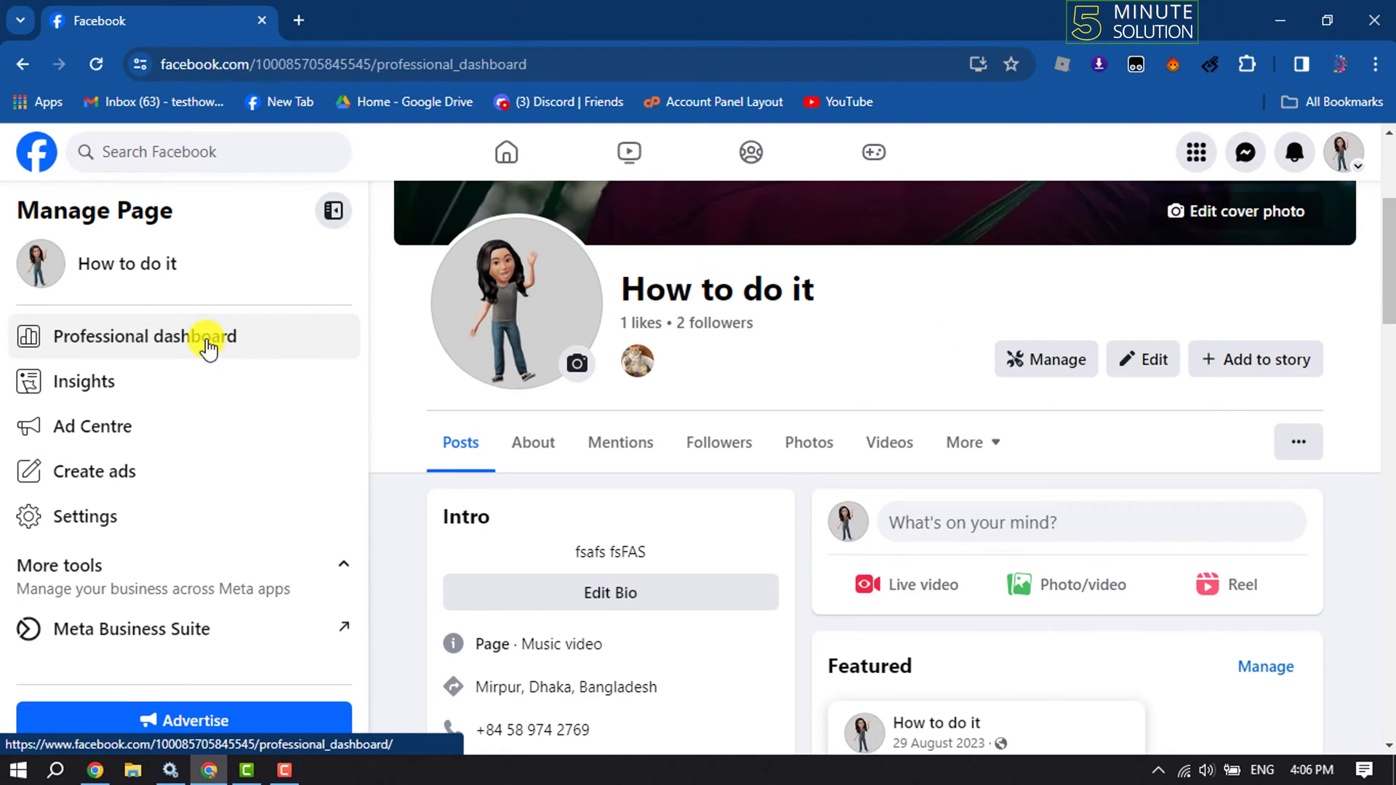
{"action": "scroll", "coordinate": [113, 423], "scroll_direction": "down", "scroll_amount": 2}
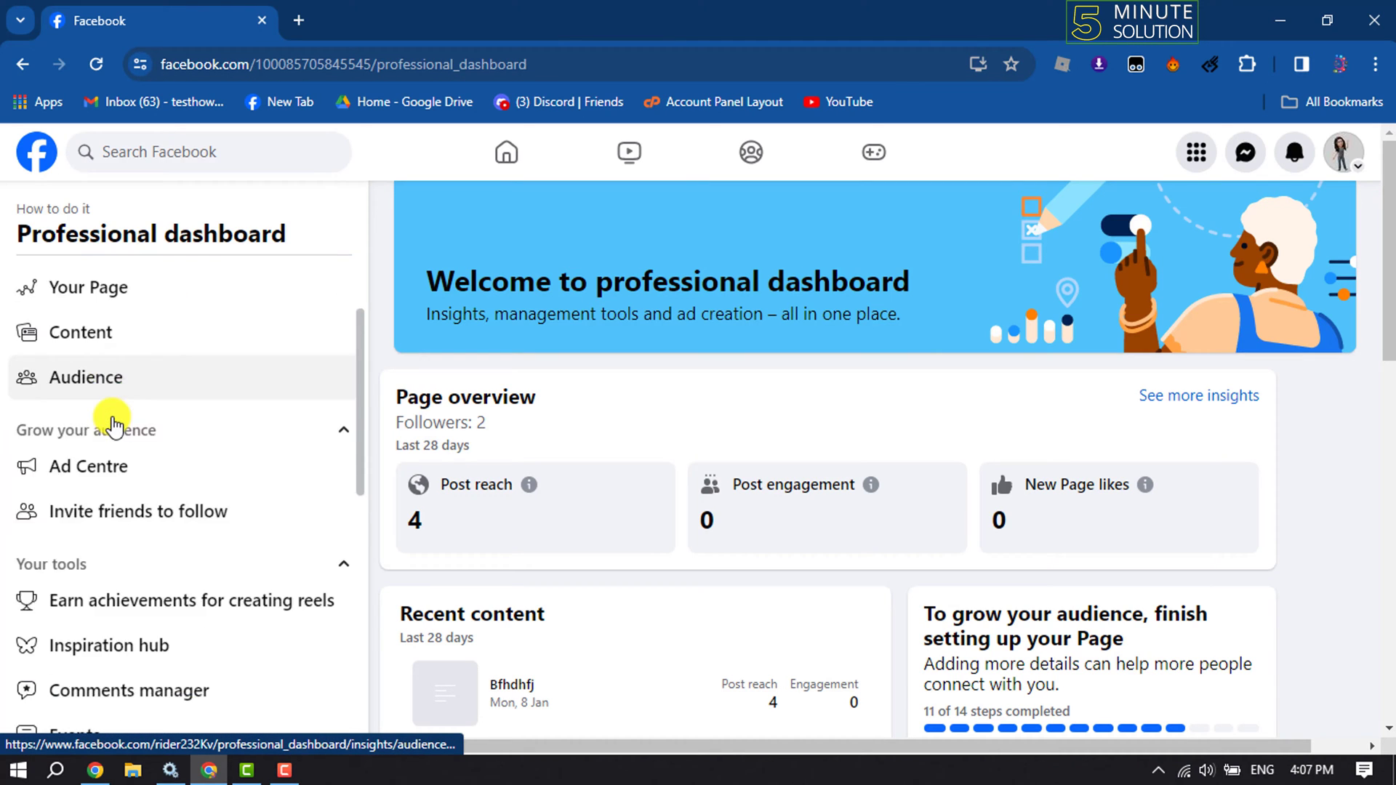
{"action": "scroll", "coordinate": [114, 424], "scroll_direction": "down", "scroll_amount": 2}
{"action": "scroll", "coordinate": [113, 423], "scroll_direction": "down", "scroll_amount": 1}
{"action": "scroll", "coordinate": [116, 423], "scroll_direction": "down", "scroll_amount": 1}
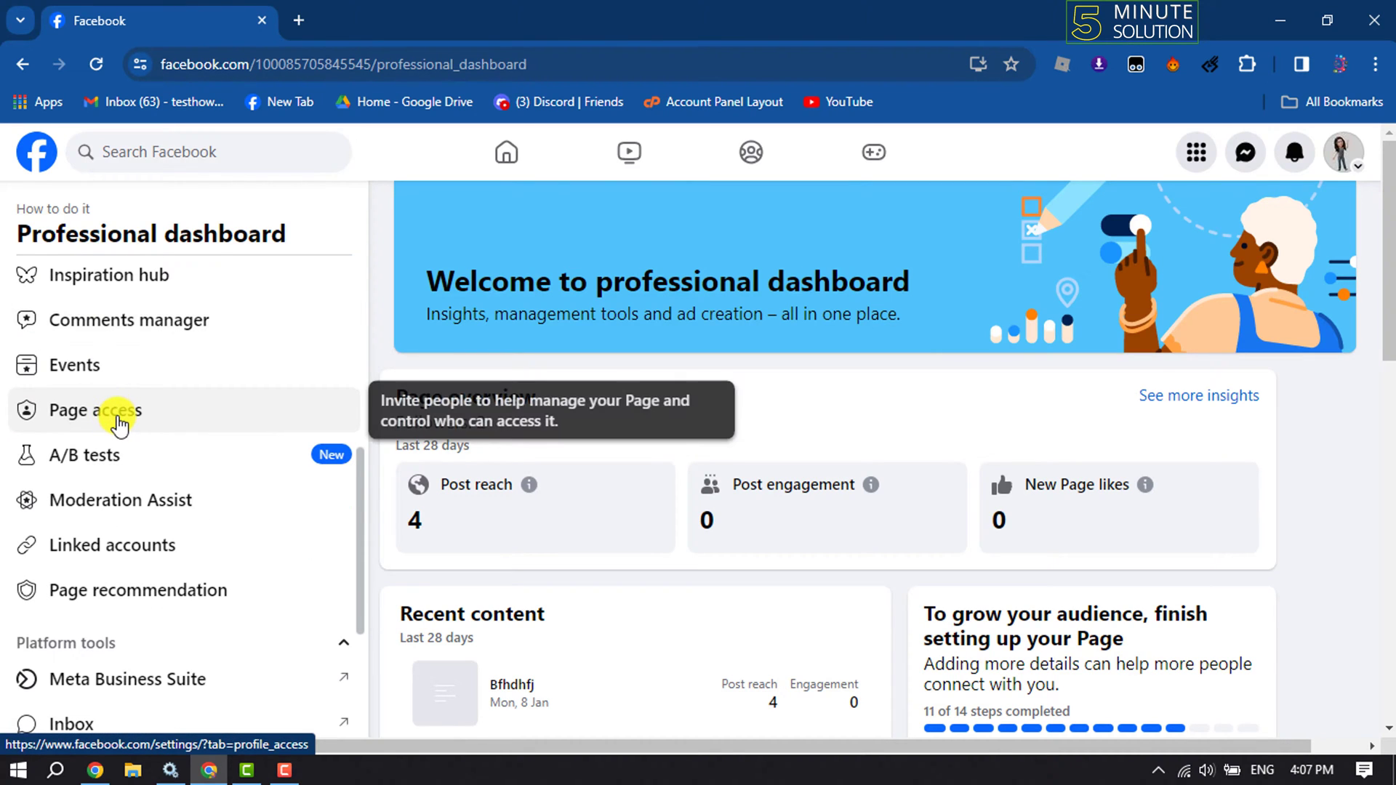
{"action": "left_click", "coordinate": [118, 421]}
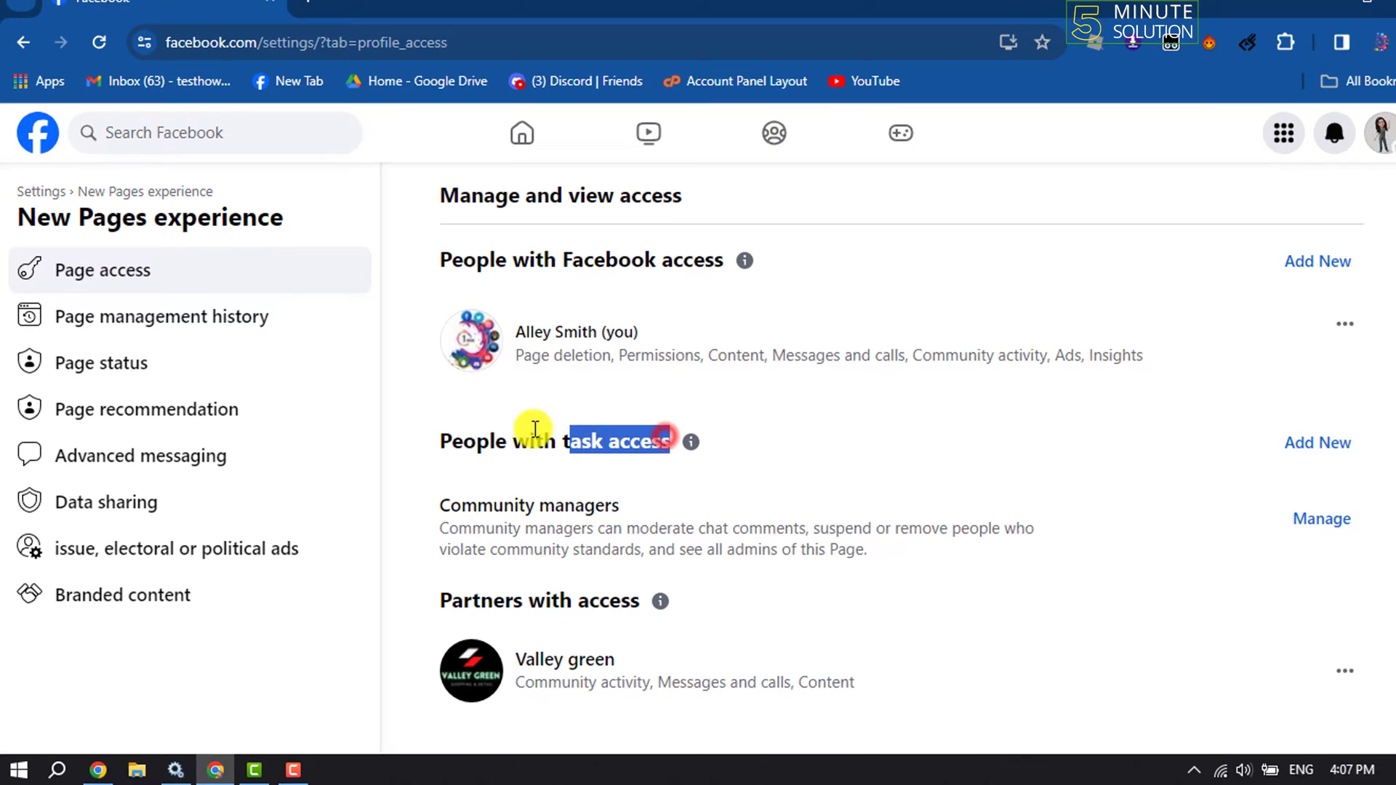
{"action": "left_click_drag", "start_coordinate": [763, 394], "coordinate": [429, 452]}
{"action": "left_click_drag", "start_coordinate": [601, 467], "coordinate": [600, 444]}
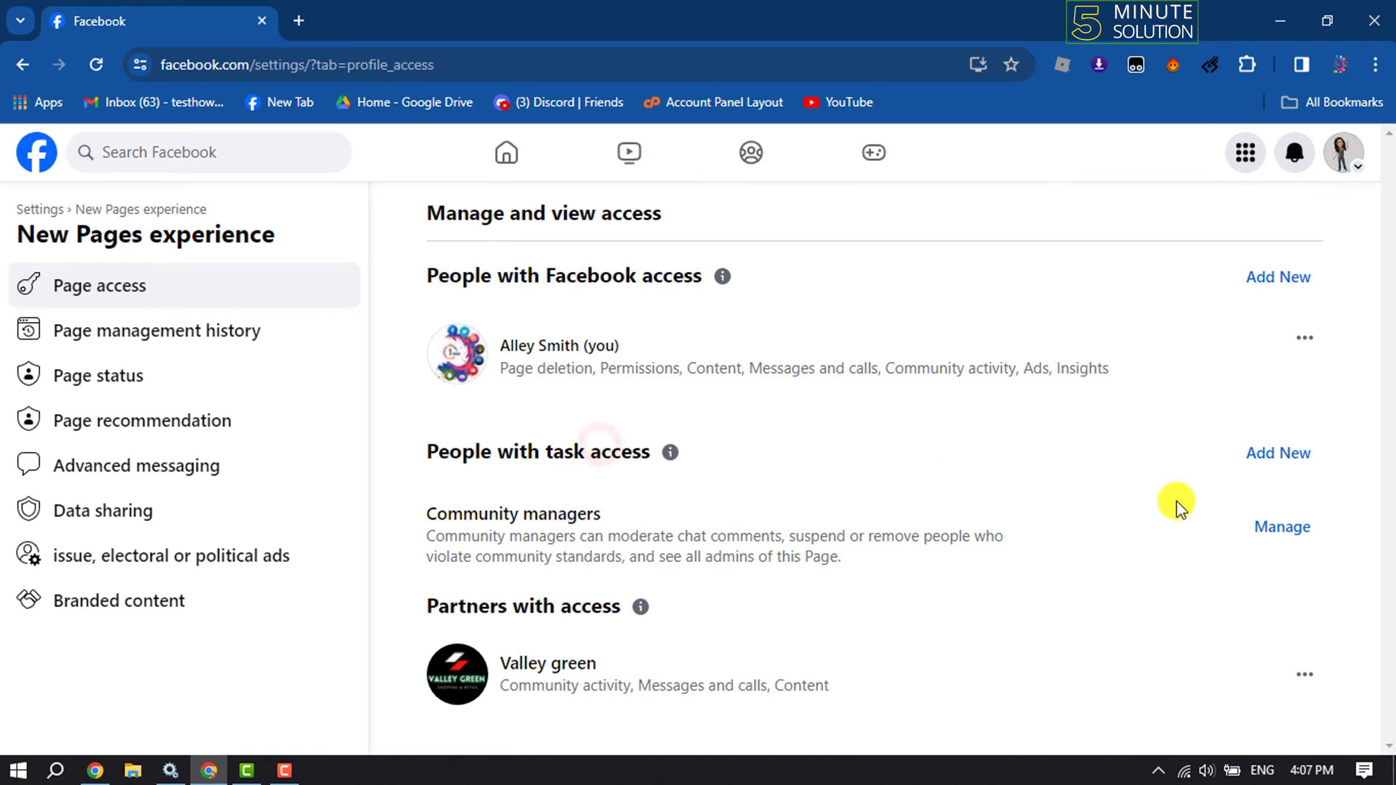
- Start adding a new person with task access and search for 'wavy'
{"action": "left_click", "coordinate": [1277, 453]}
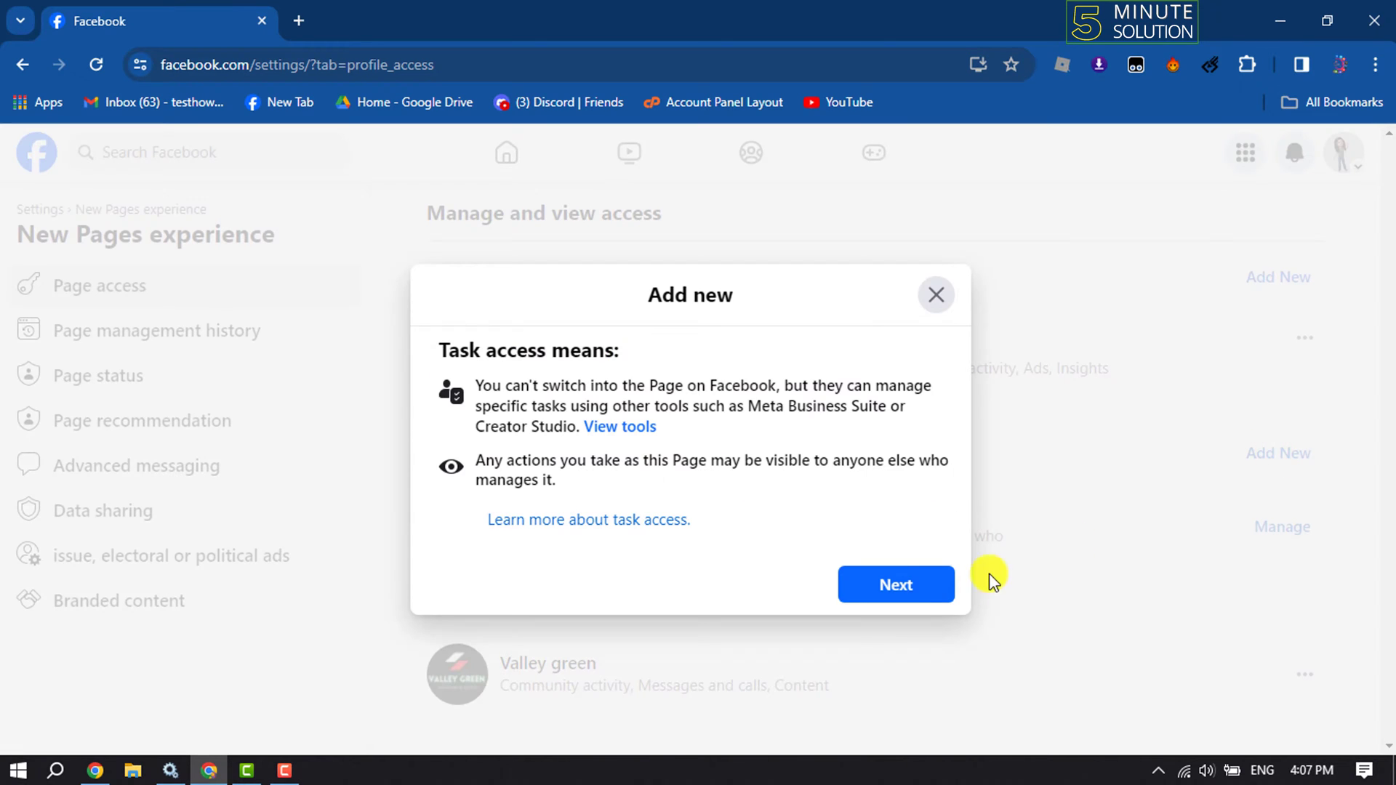
{"action": "left_click", "coordinate": [896, 586]}
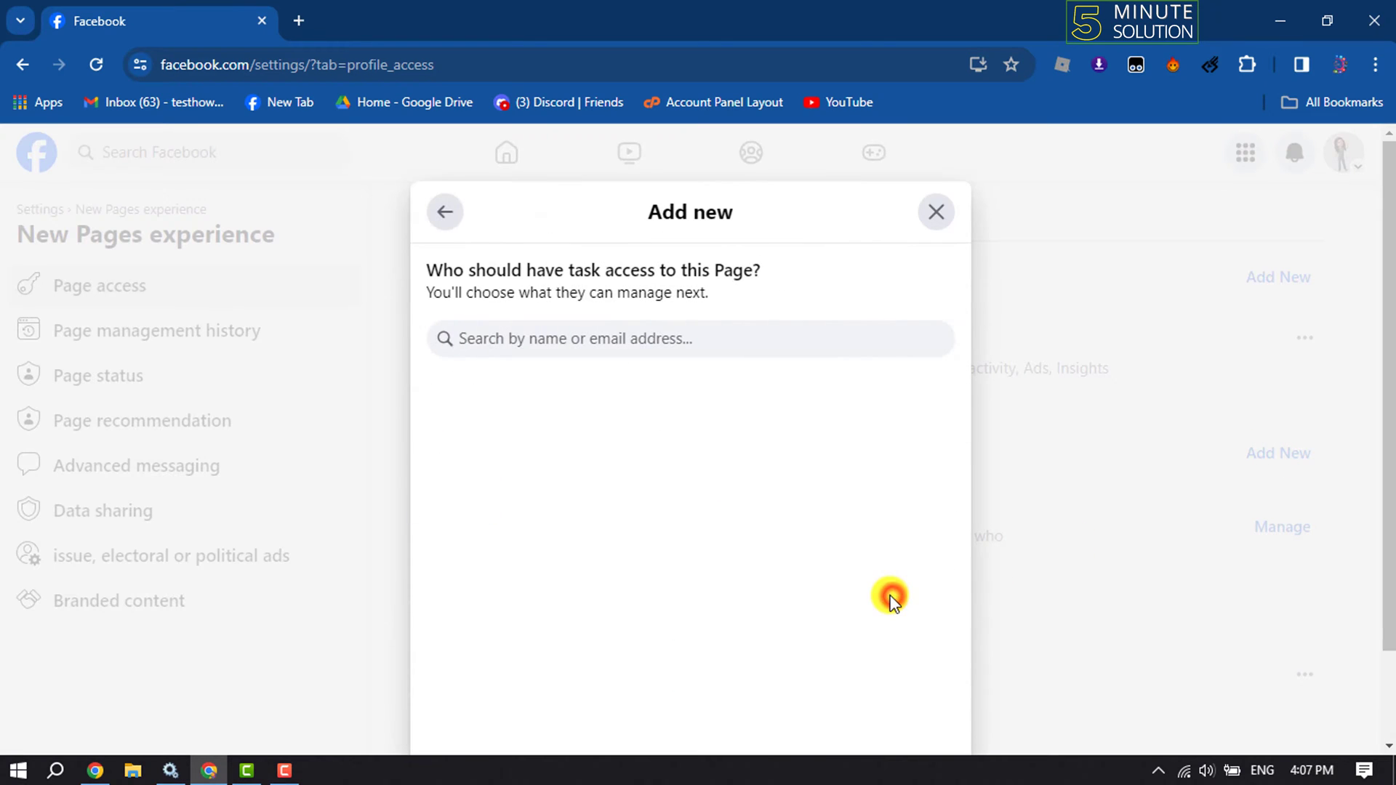
{"action": "left_click", "coordinate": [618, 337]}
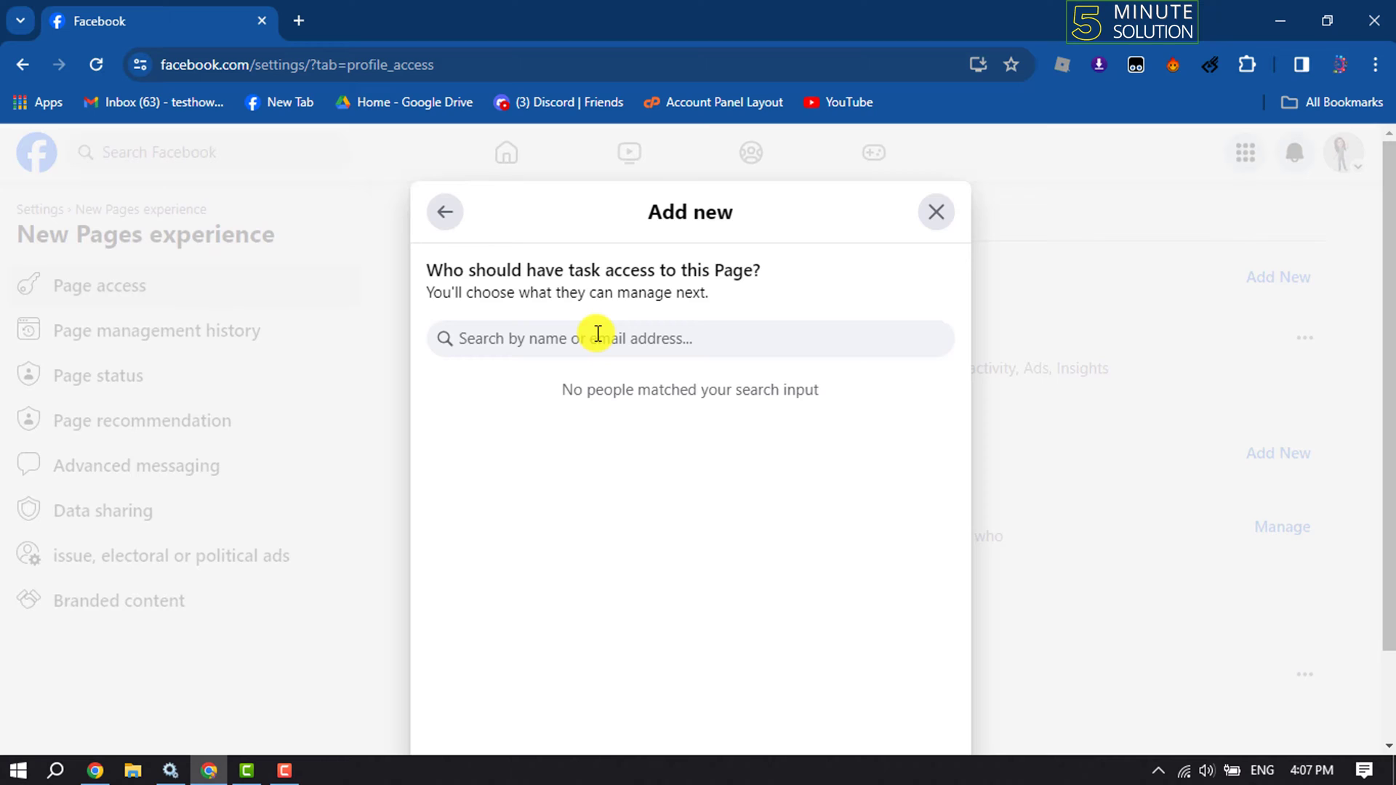
{"action": "type", "text": "w"}
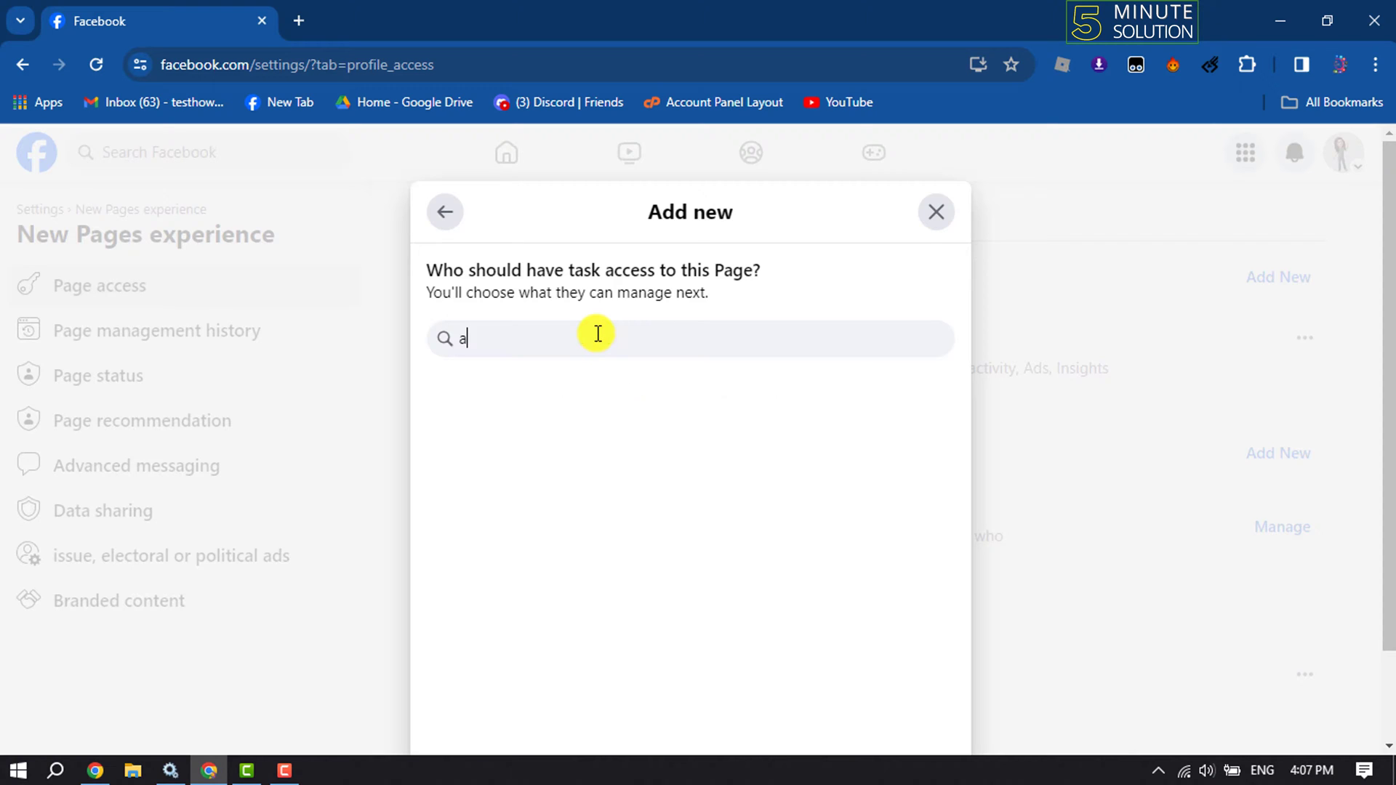
{"action": "key", "text": "BackSpace"}
{"action": "type", "text": "wavy"}
- Choose Wavy Word, switch on Content access, and fill in the password confirmation prompt
{"action": "left_click", "coordinate": [546, 424]}
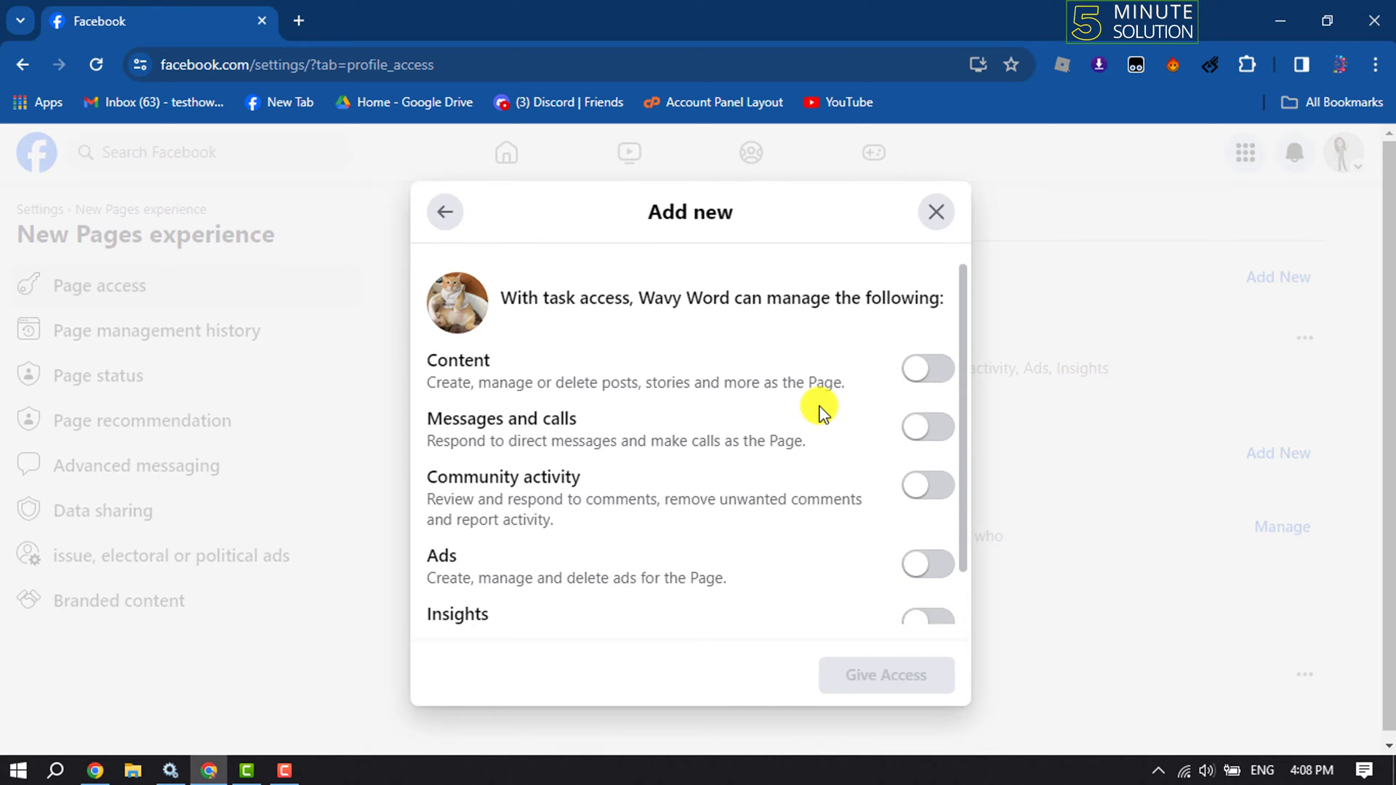
{"action": "scroll", "coordinate": [829, 416], "scroll_direction": "down", "scroll_amount": 2}
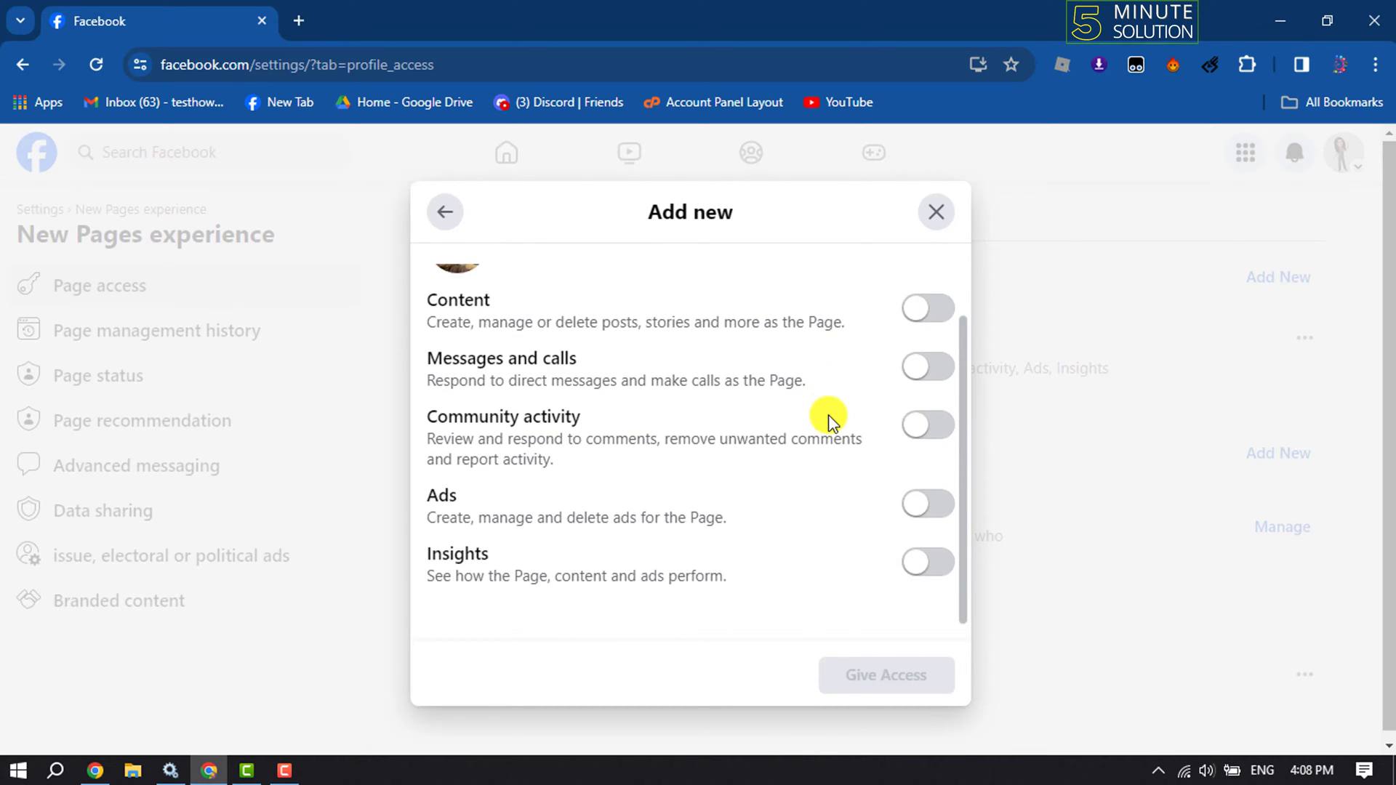
{"action": "scroll", "coordinate": [828, 415], "scroll_direction": "up", "scroll_amount": 2}
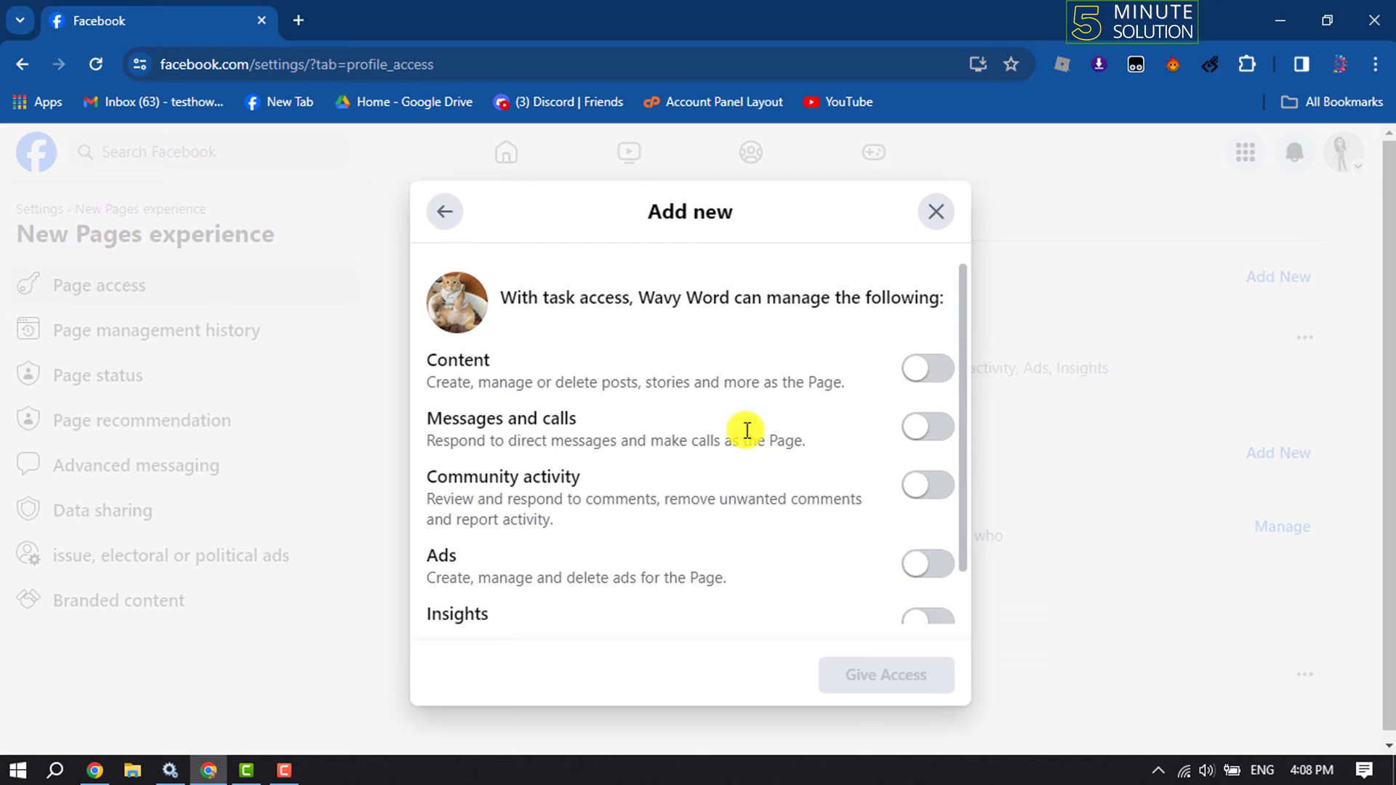
{"action": "left_click", "coordinate": [923, 374]}
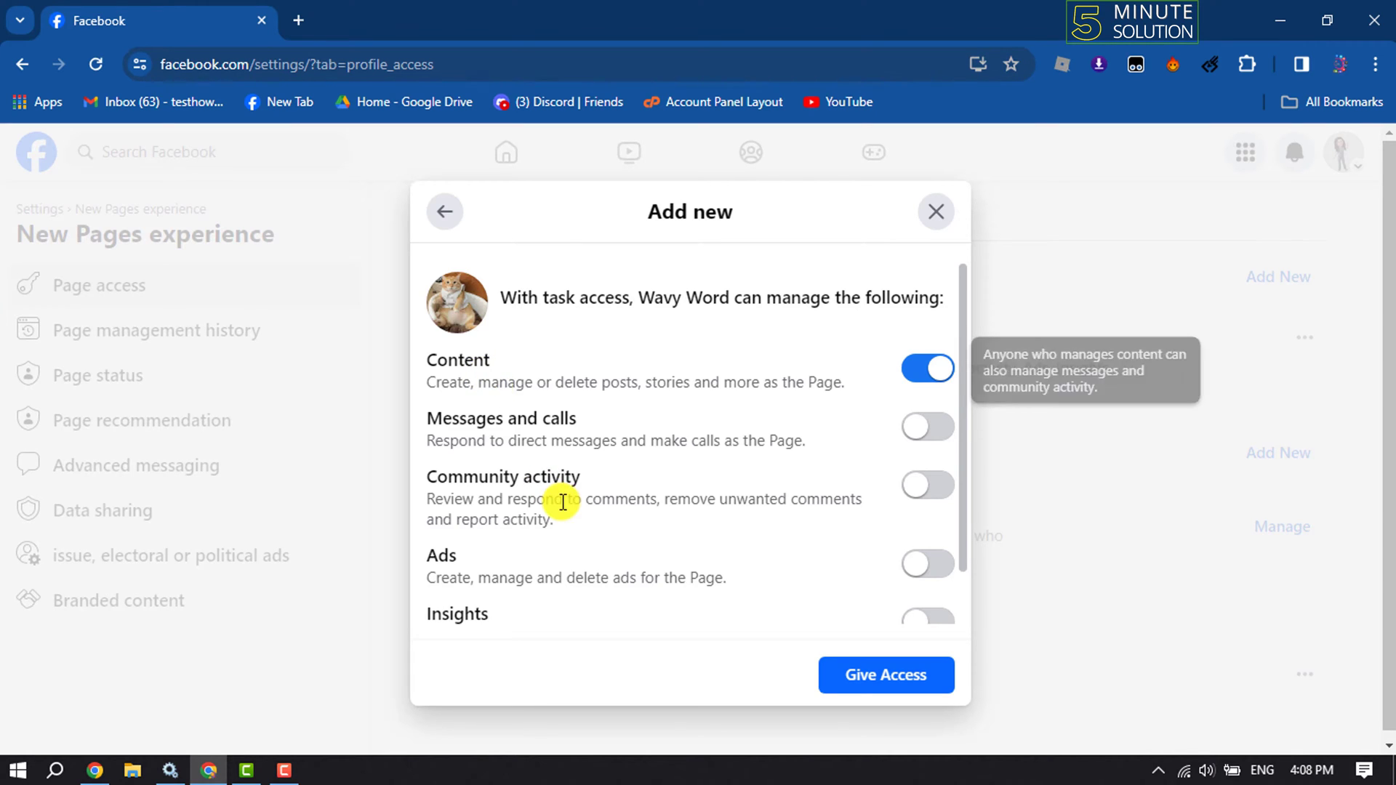
{"action": "double_click", "coordinate": [441, 427]}
{"action": "left_click", "coordinate": [604, 431]}
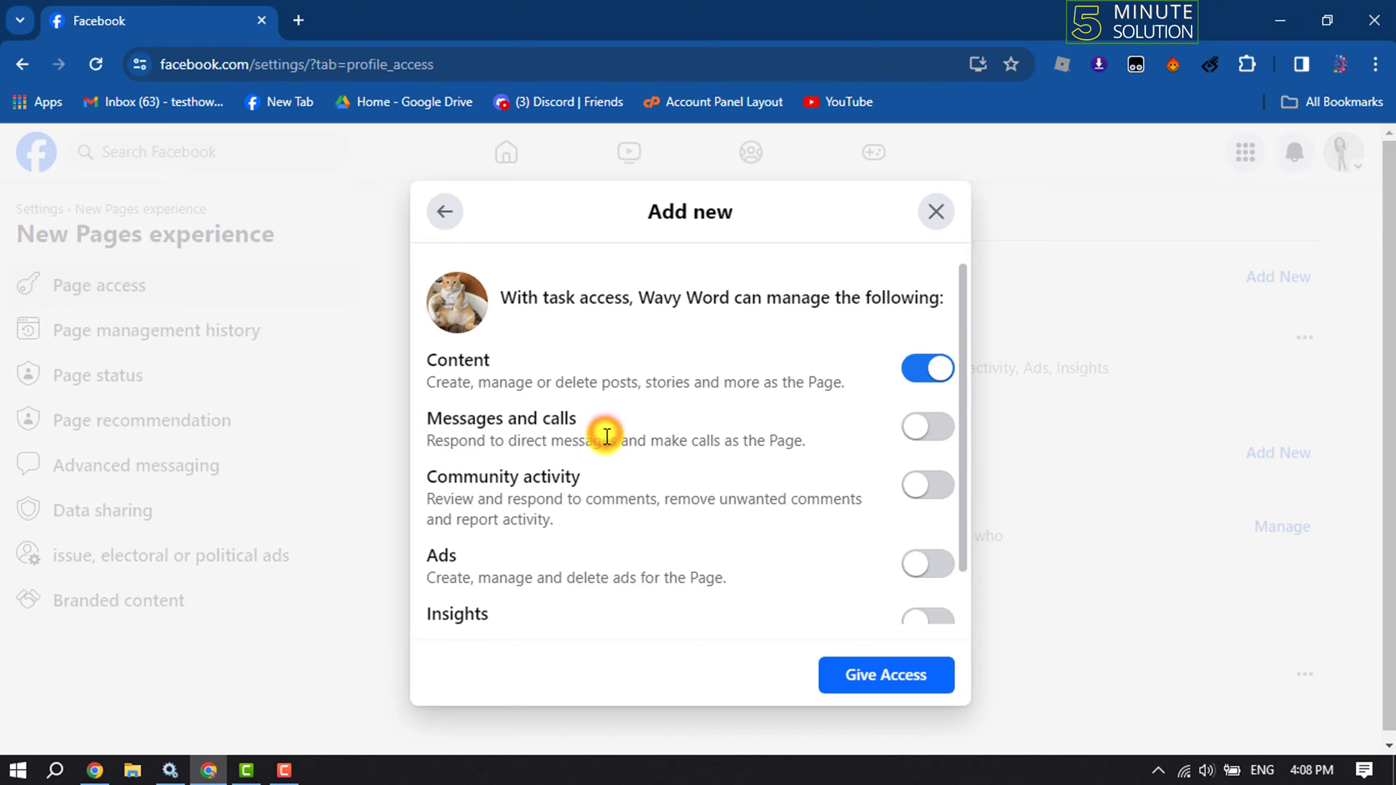
{"action": "scroll", "coordinate": [608, 445], "scroll_direction": "down", "scroll_amount": 1}
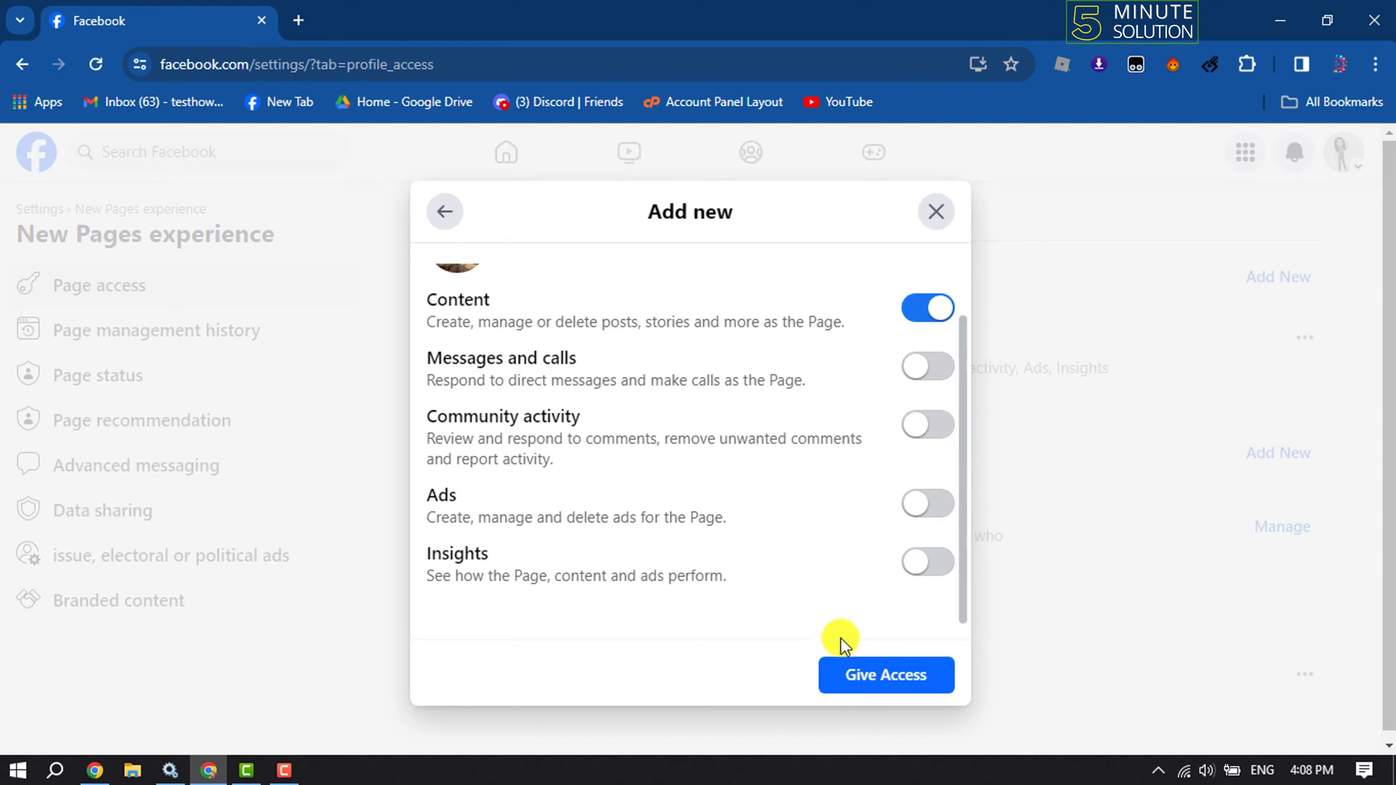
- Submit Wavy Word's Content access and confirm it with the password
{"action": "left_click", "coordinate": [880, 676]}
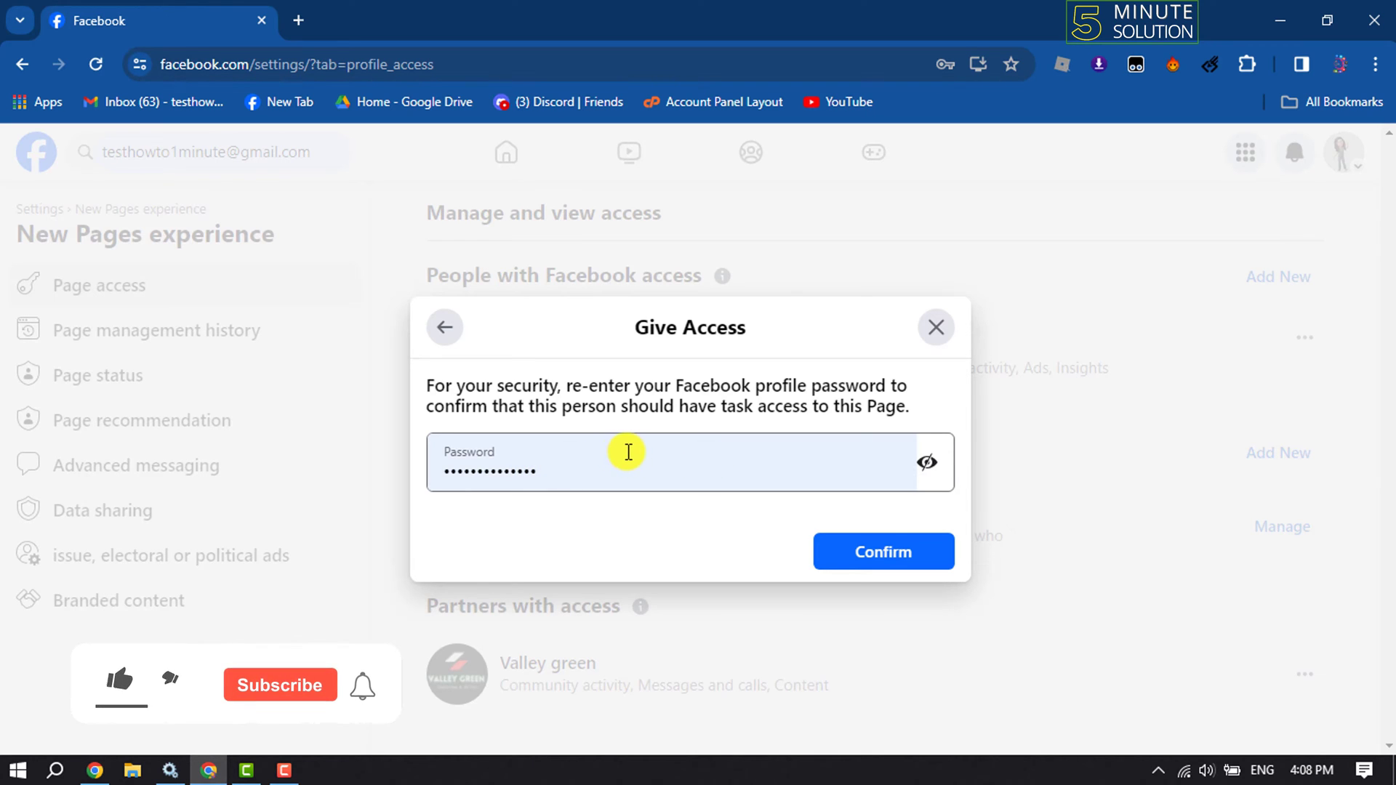
{"action": "left_click", "coordinate": [860, 557]}
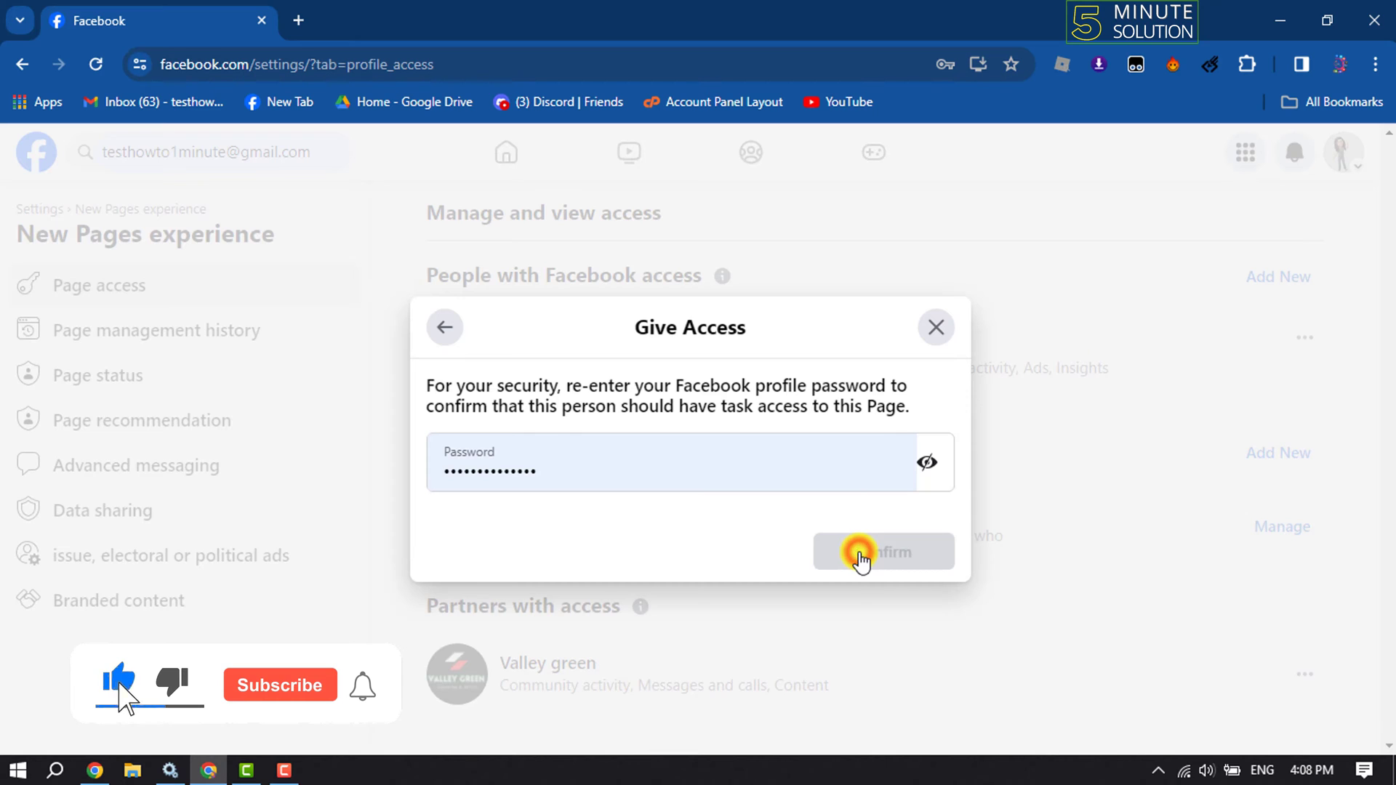